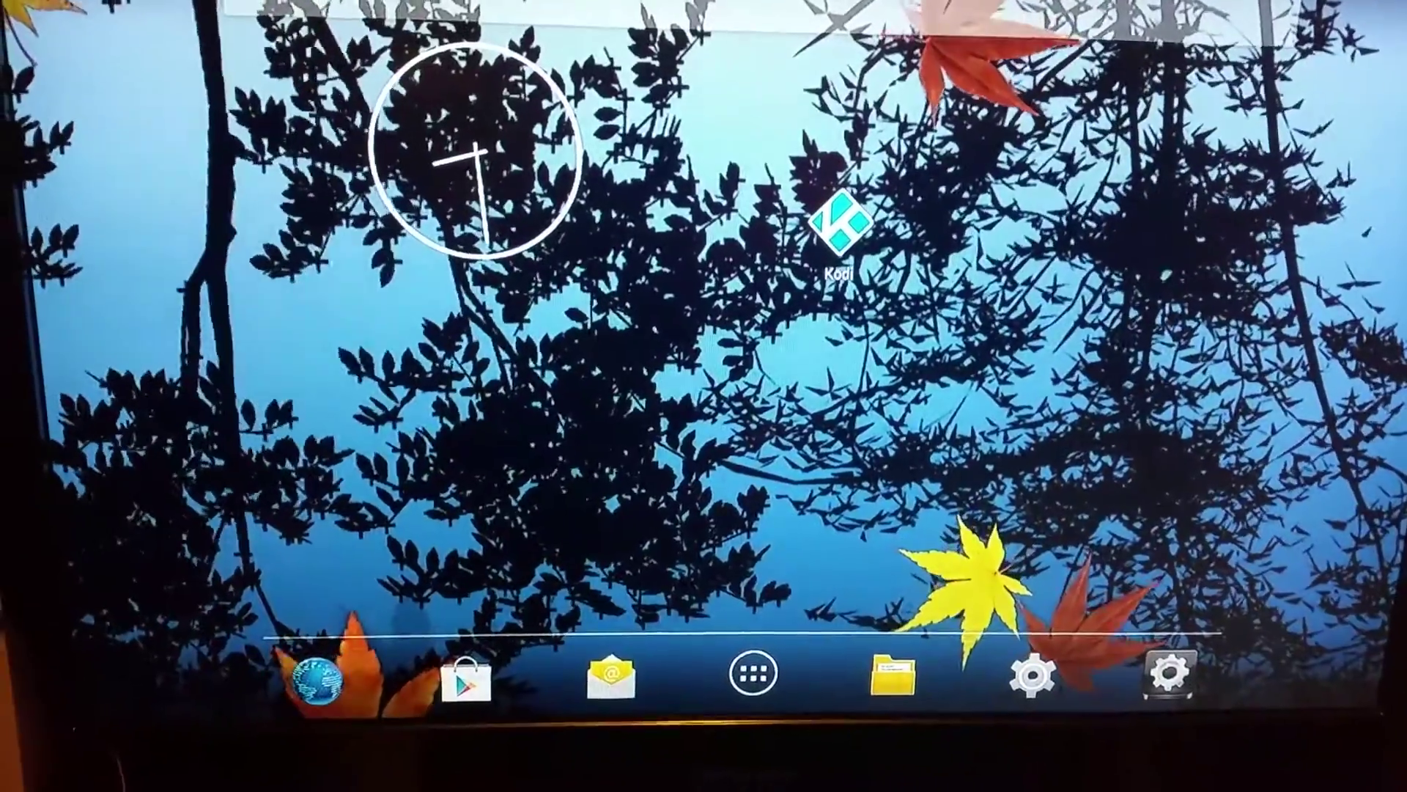
Open device Settings, go to Apps, and select Kodi from the Downloaded list.
key("Return")
key("Down")
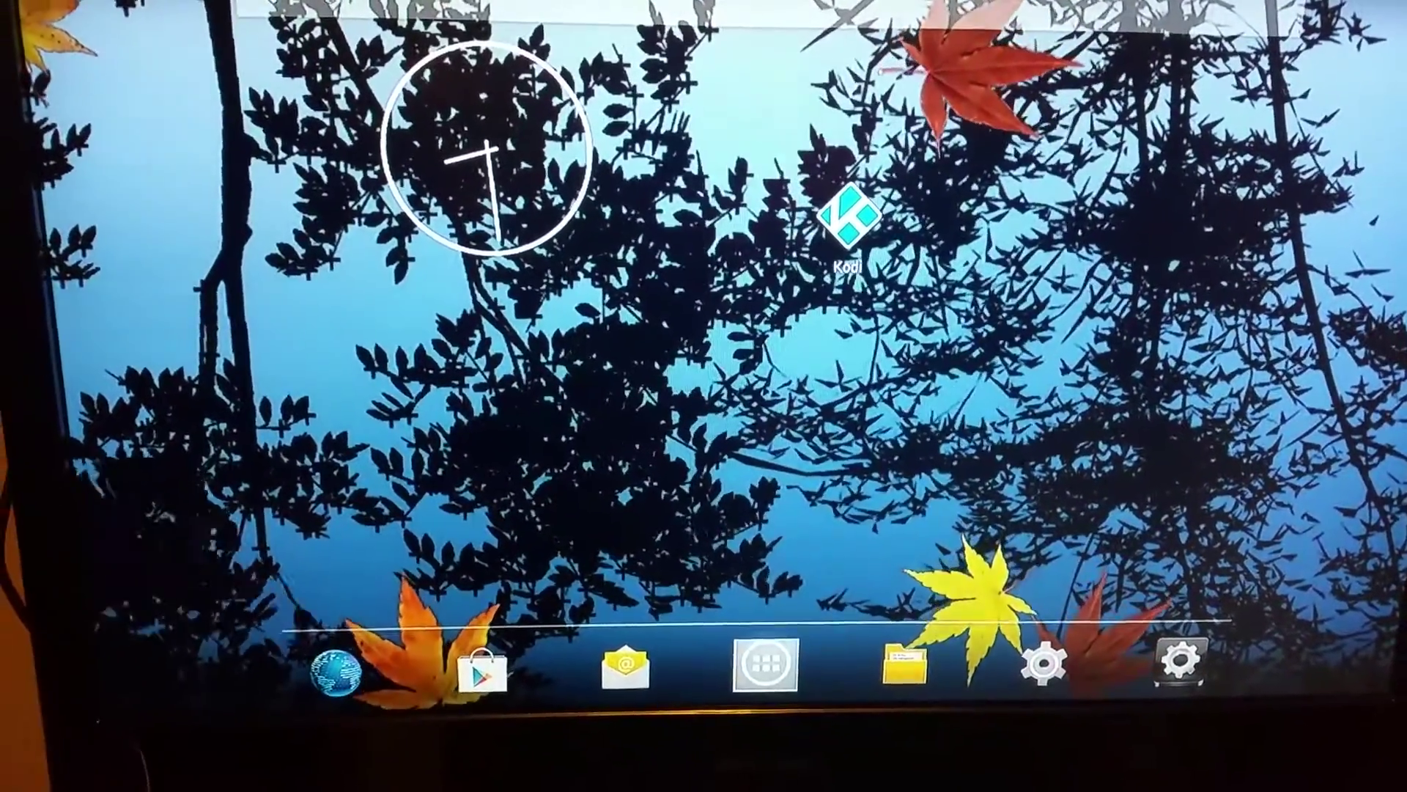
key("Right")
key("Right")
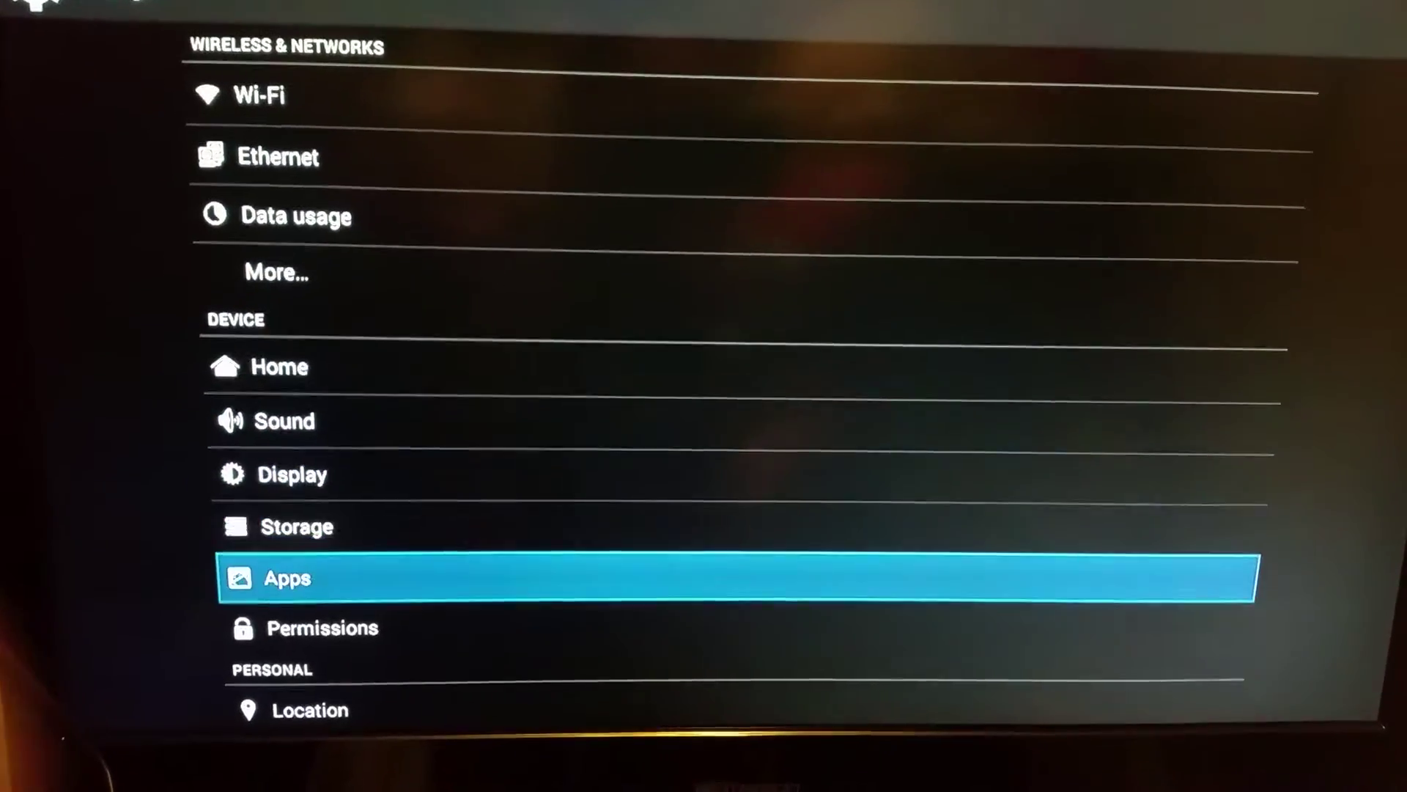
key("Return")
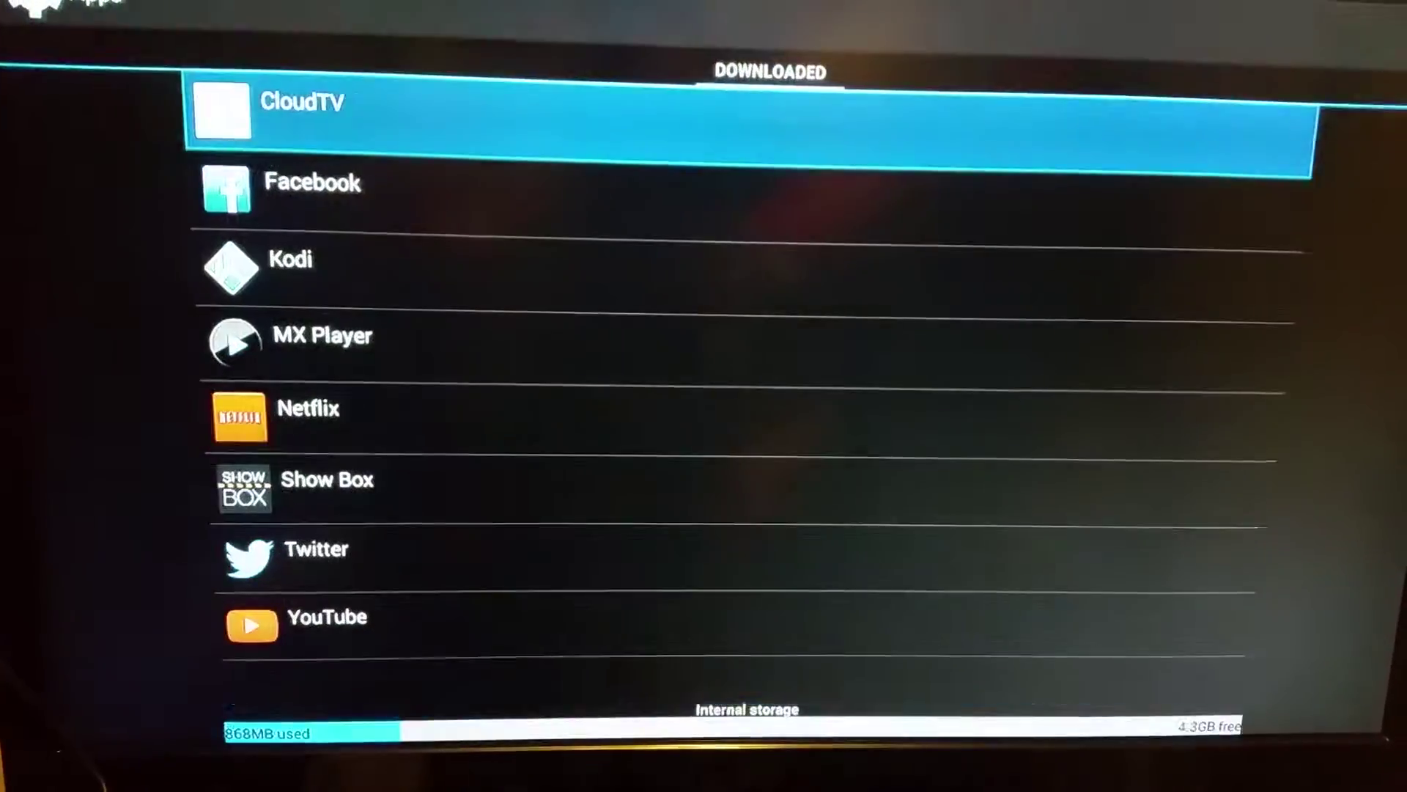
key("Down")
key("Down")
key("Return")
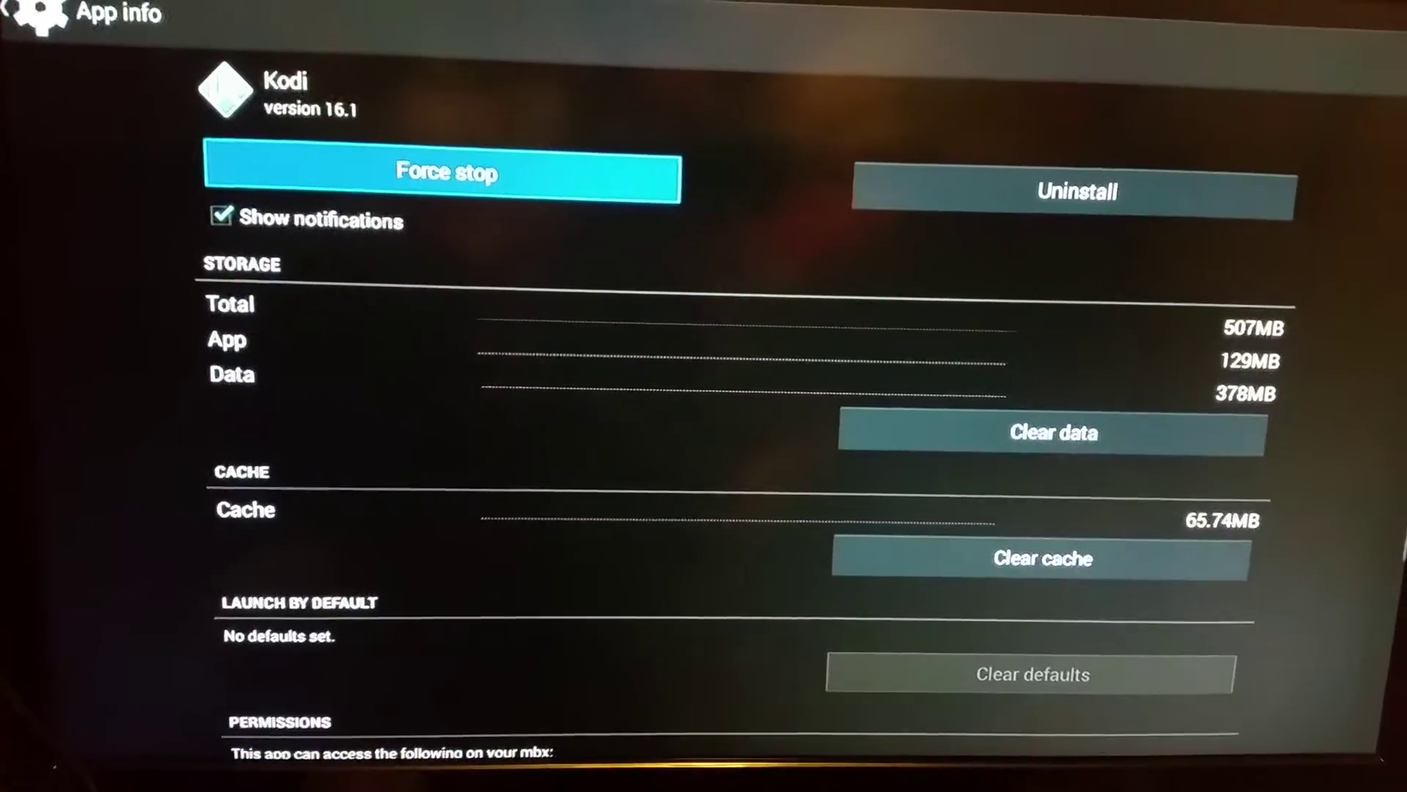
Force-stop Kodi from its App info page, confirming OK in the warning.
key("Return")
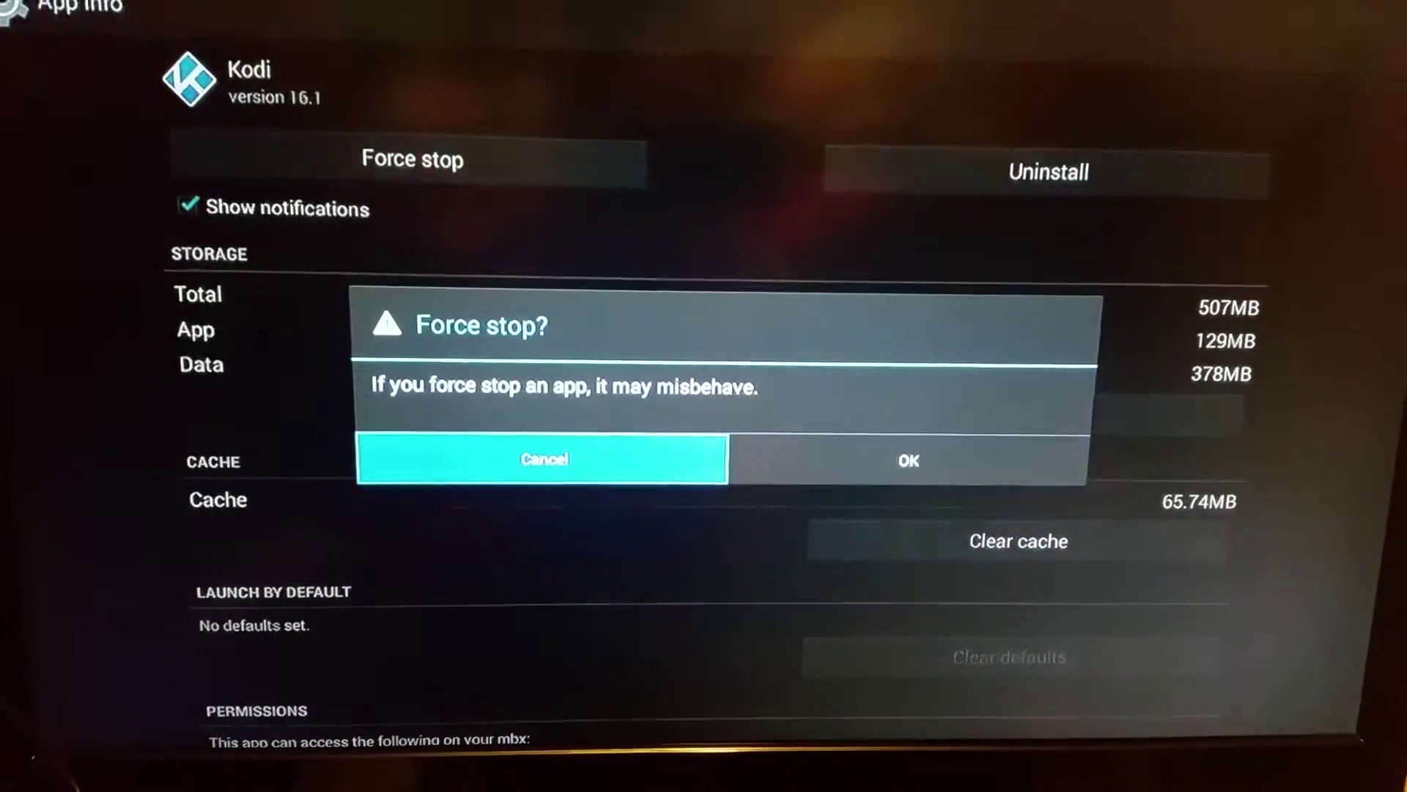
key("Right")
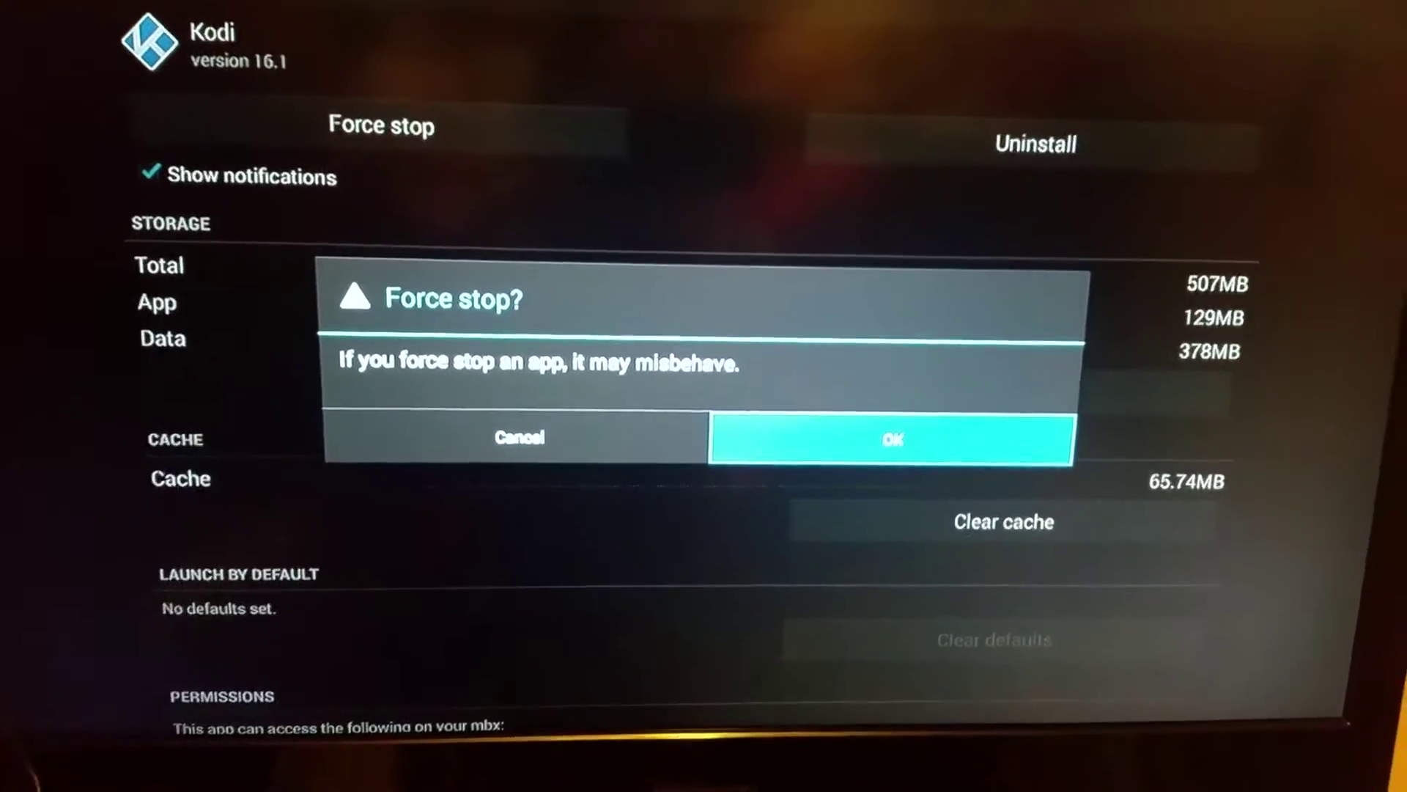
key("Return")
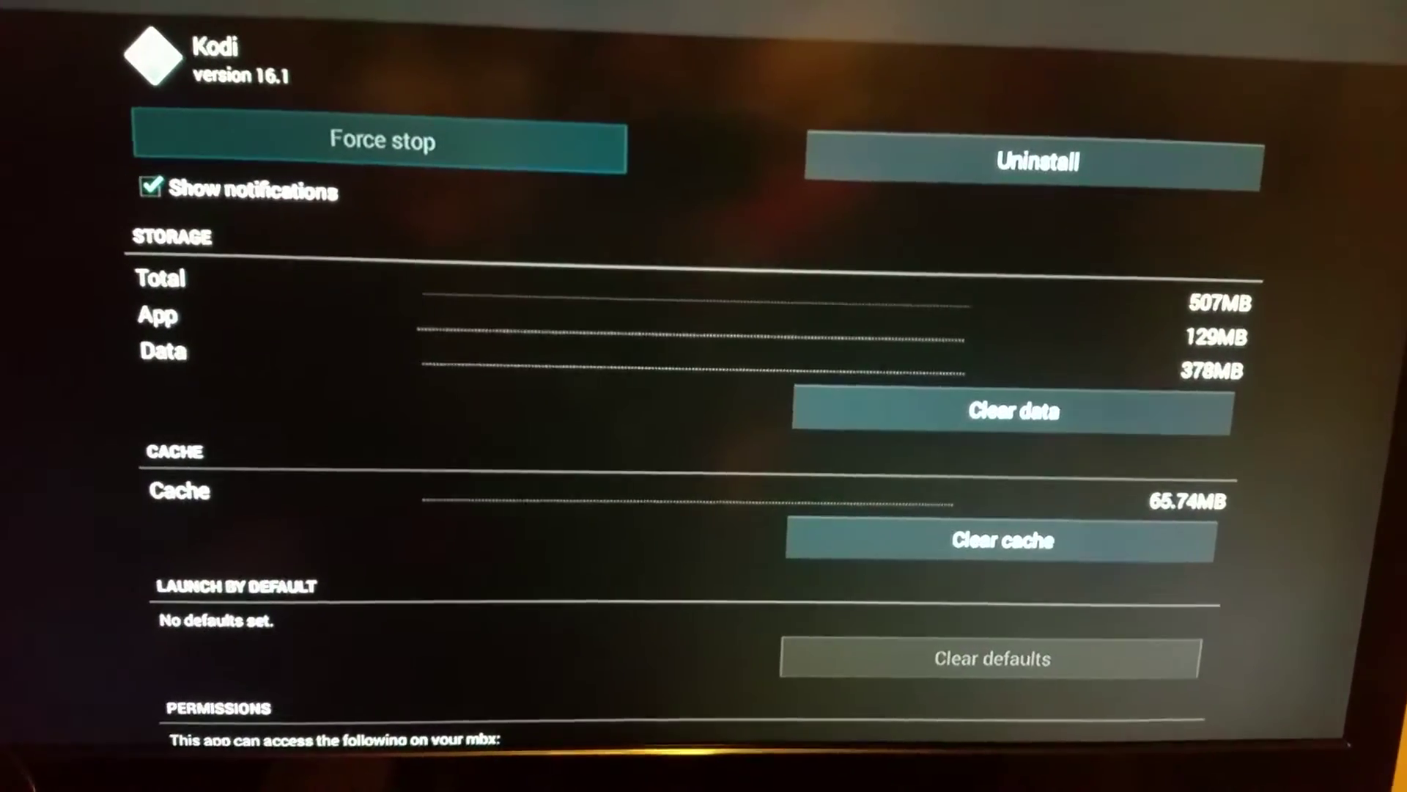
Clear Kodi's cache, dropping it from 65.74MB to 12.00KB.
key("Right")
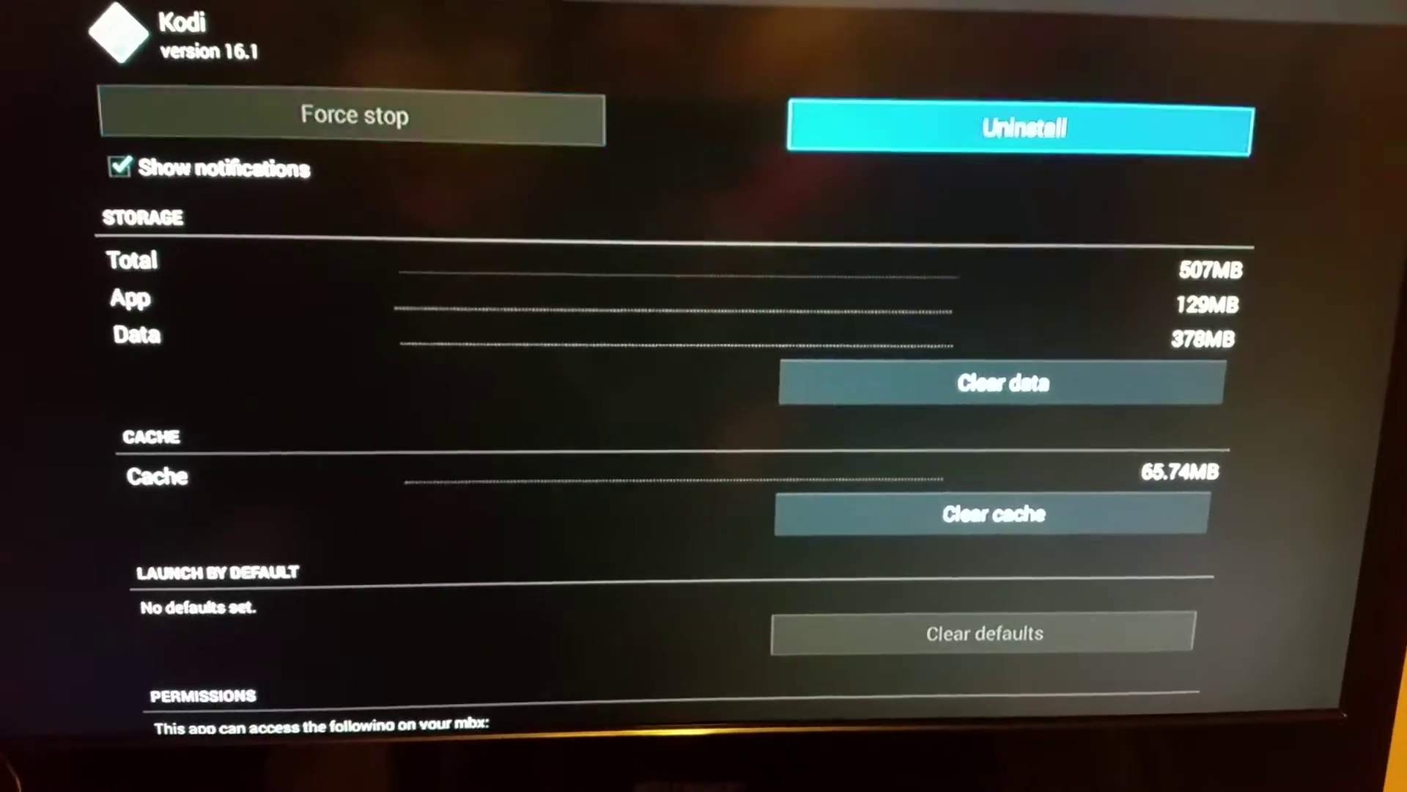
key("Down")
key("Down")
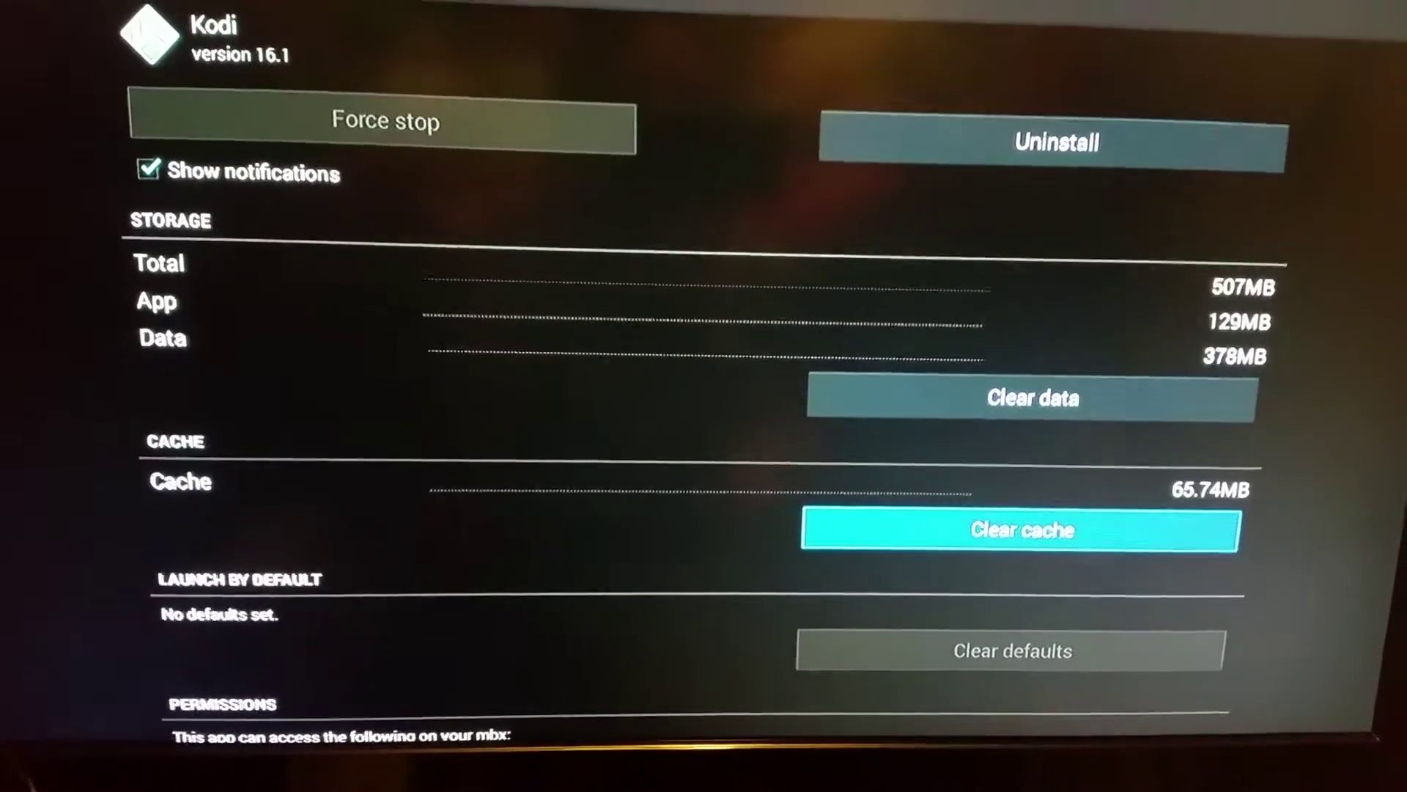
key("Return")
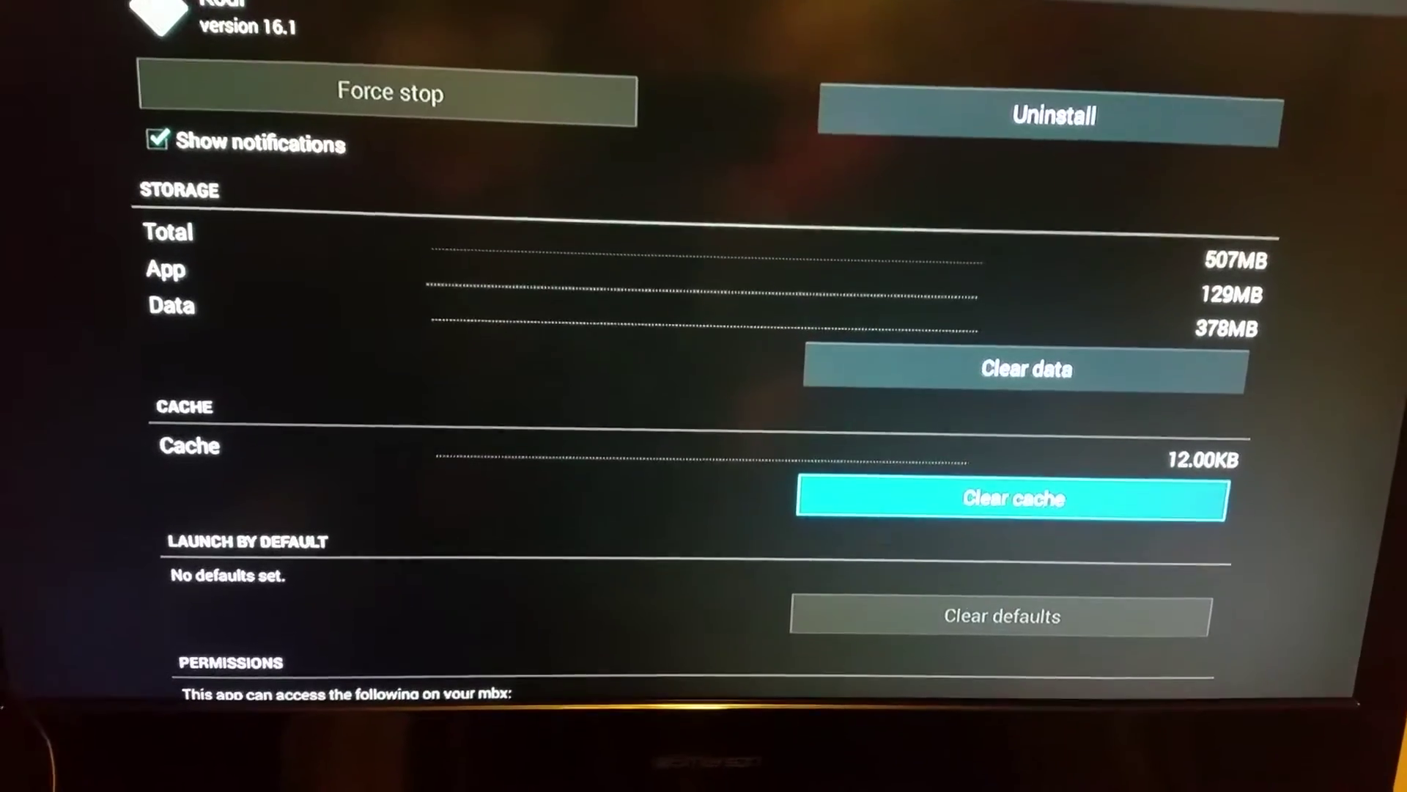
Back out of Settings through the apps list to the TV box home screen.
key("Down")
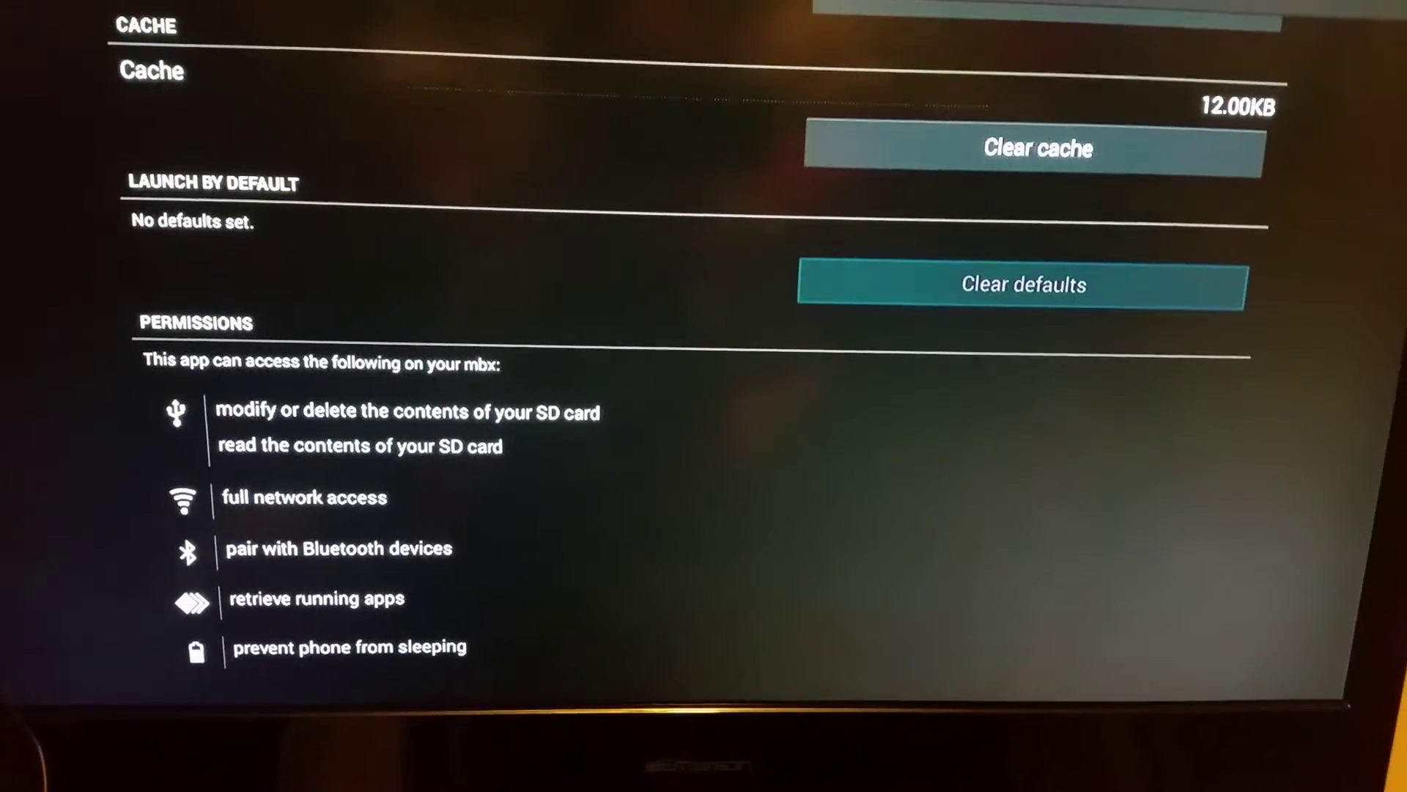
key("Escape")
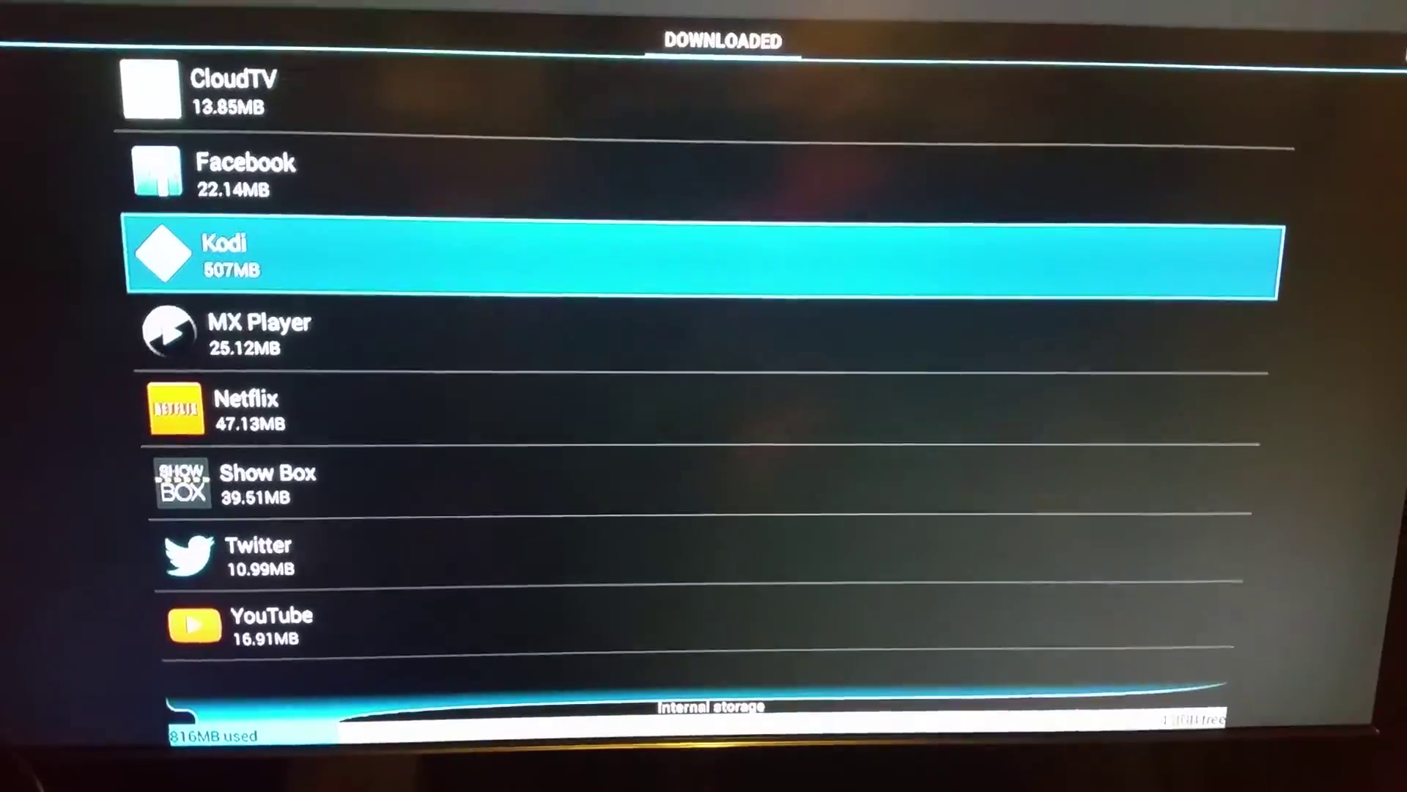
key("Escape")
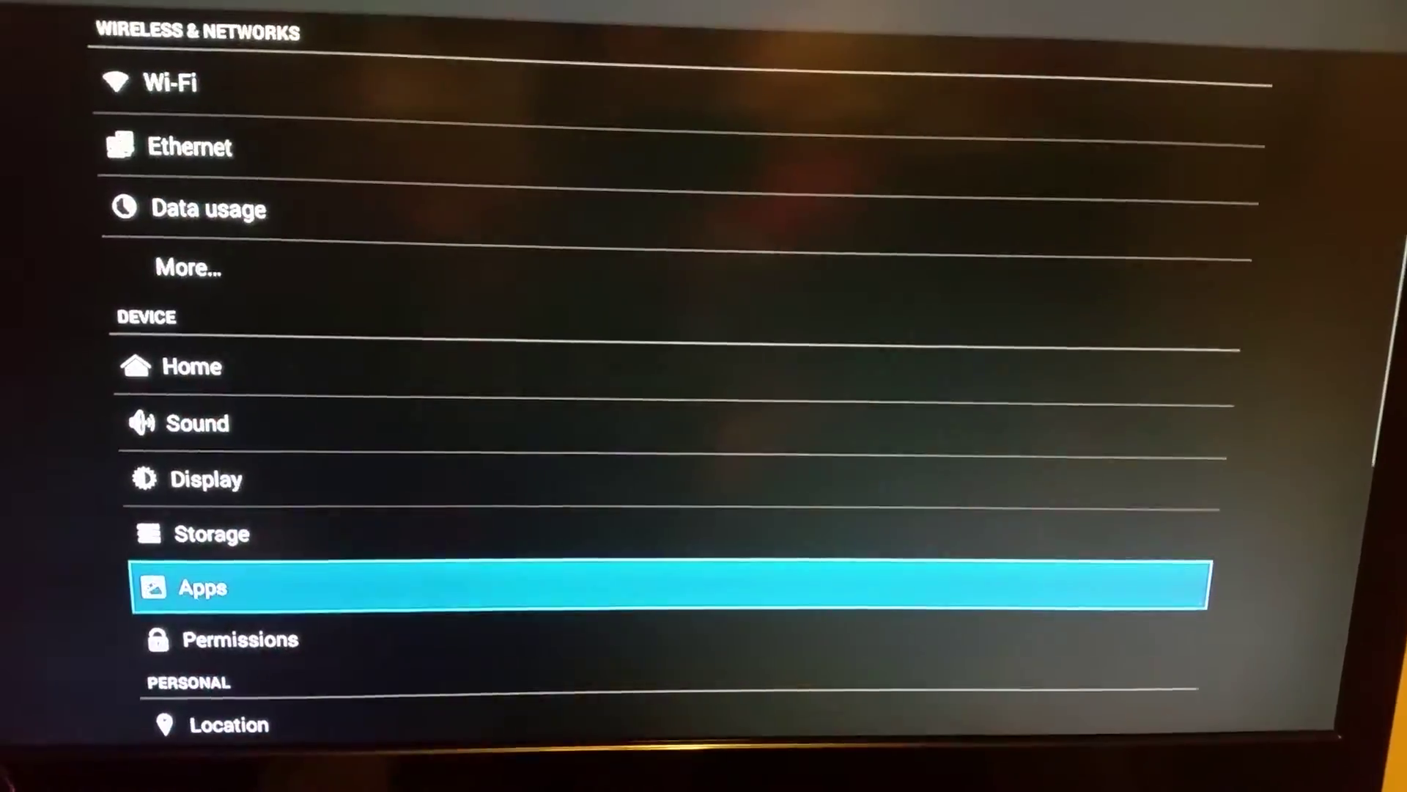
key("Escape")
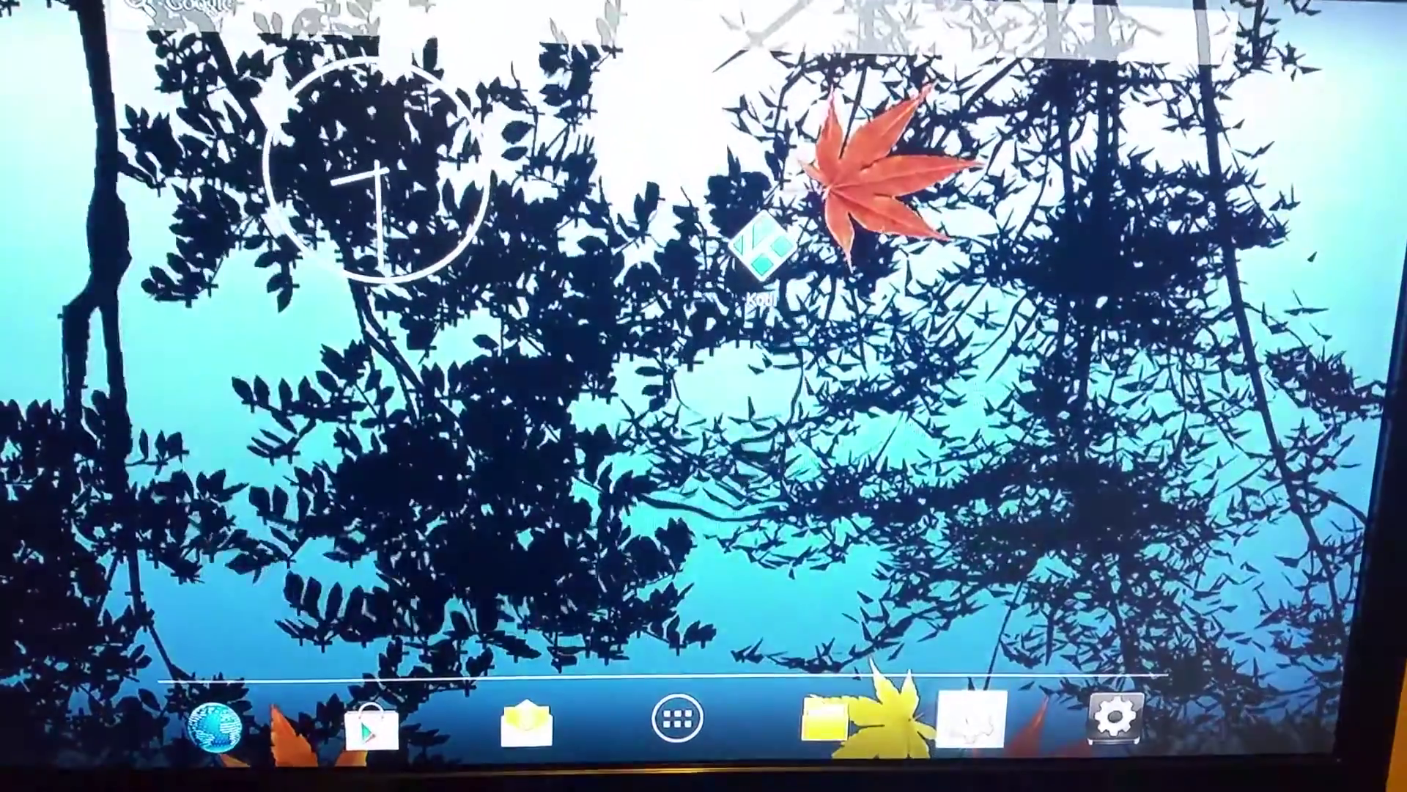
Move focus up to the Kodi shortcut on the launcher home screen.
key("Up")
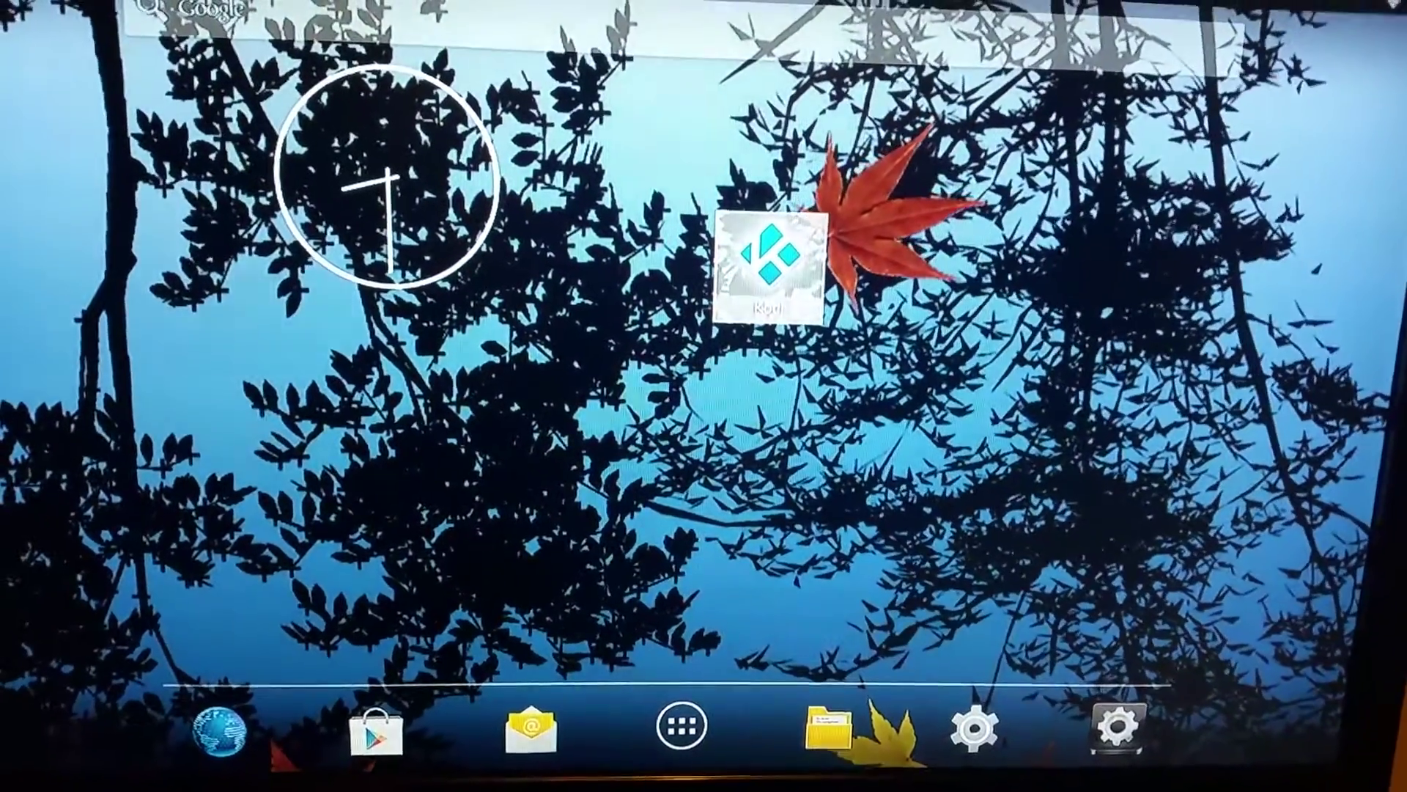